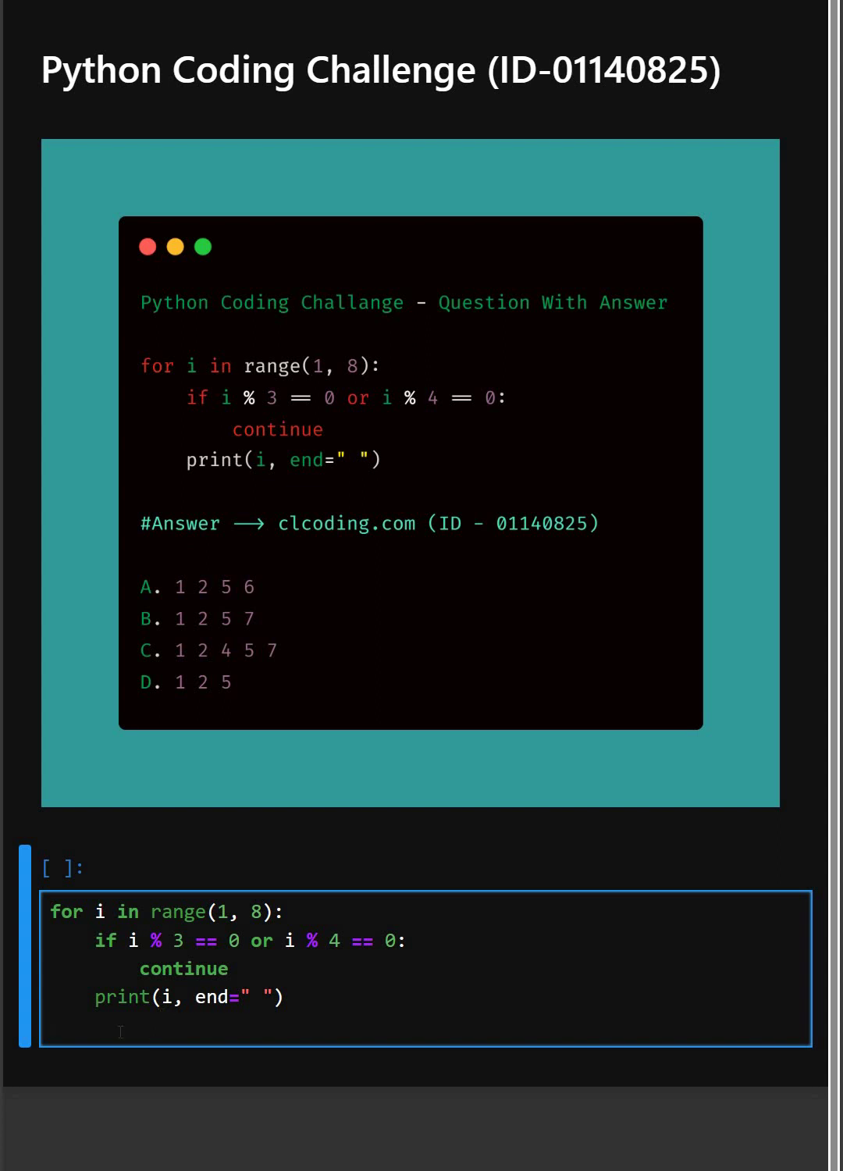
- Execute the loop cell so it prints 1 2 5 7 and adds an empty cell below
{"action": "key", "text": "shift+Return"}
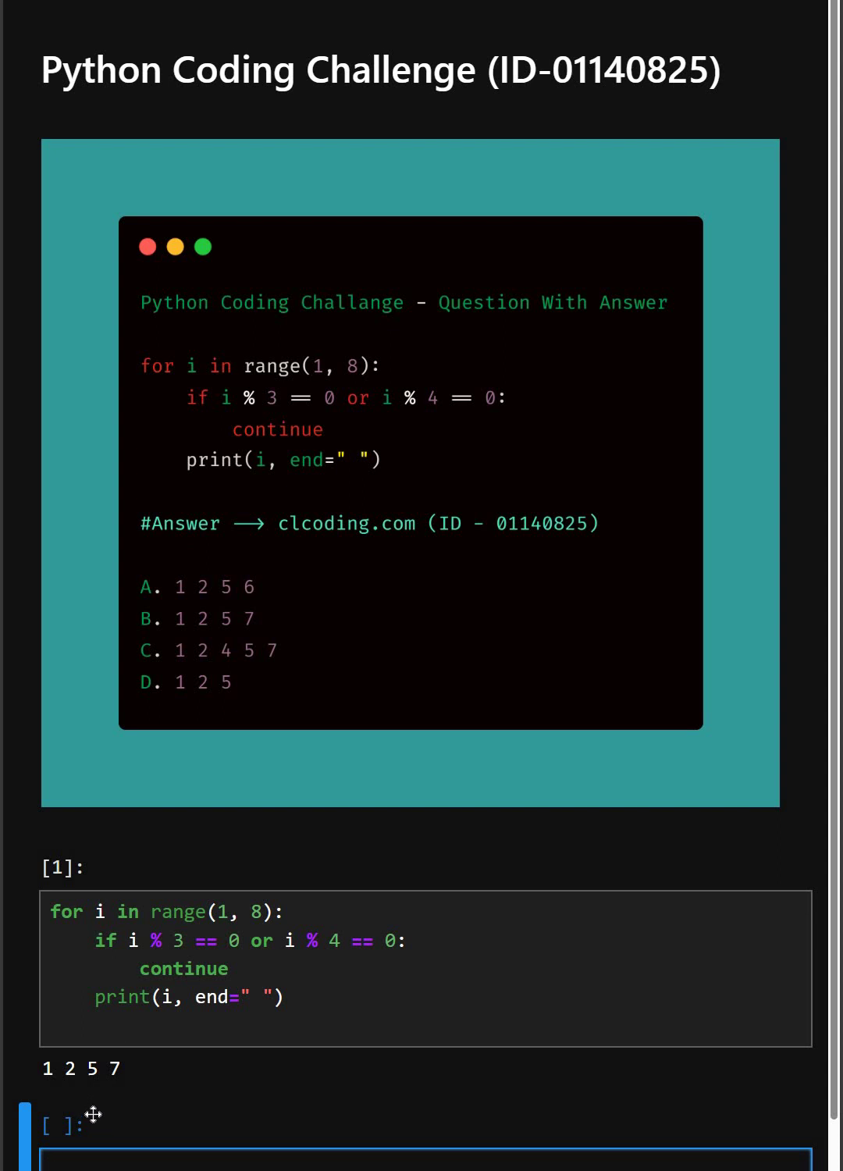